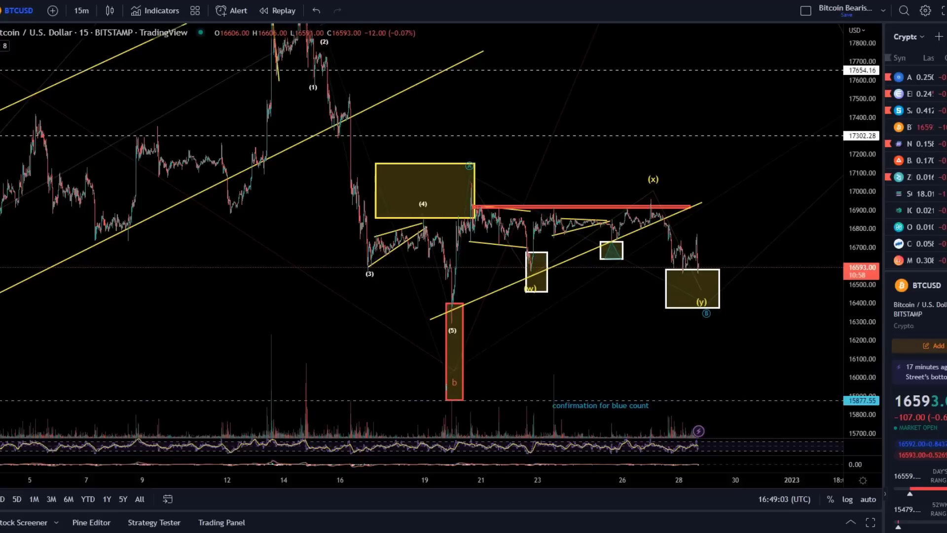
# - Draw an Elliott Correction Wave (ABC) from the (x) high near 16963.86 through about 16584.42 and 16769.66 to 16381.25
pyautogui.moveTo(714, 235); pyautogui.dragTo(567, 227)
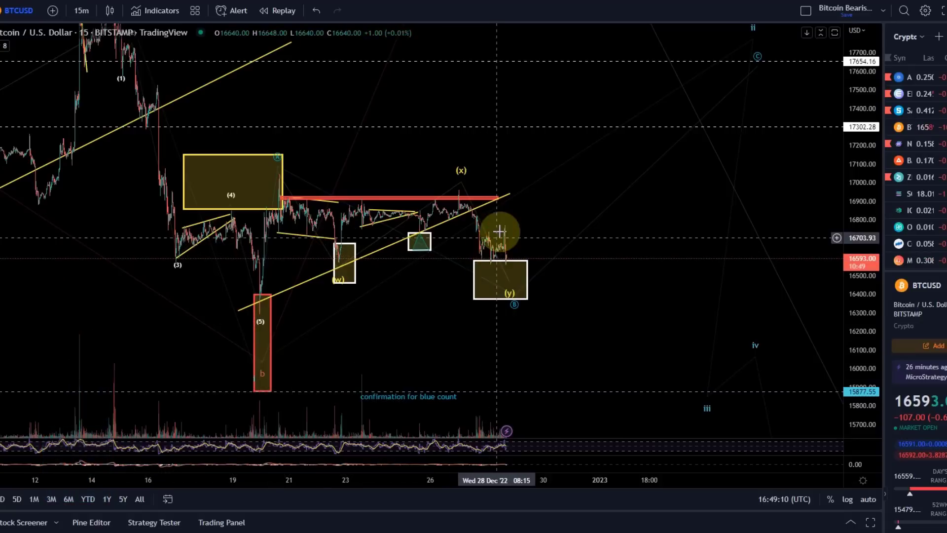
pyautogui.scroll(4, 501, 254)
pyautogui.moveTo(489, 296); pyautogui.dragTo(612, 260)
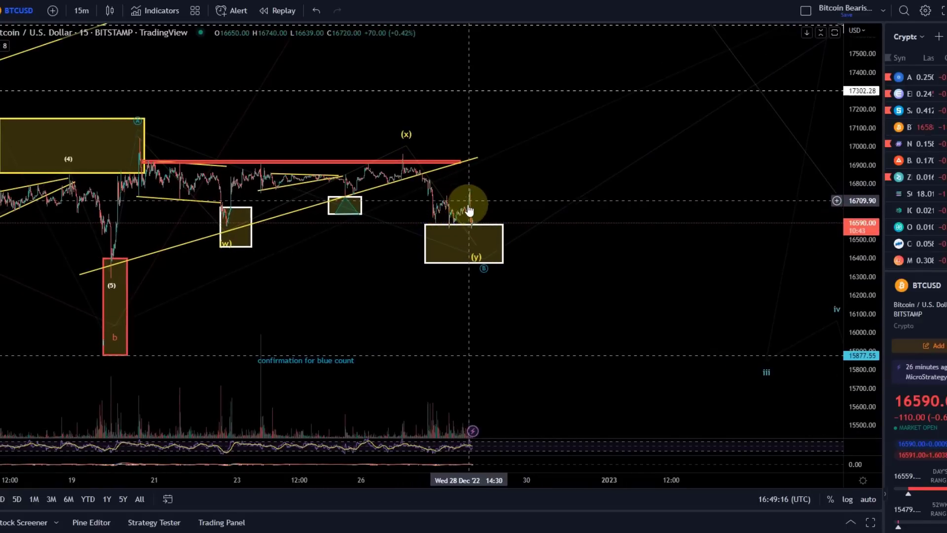
pyautogui.moveTo(408, 296); pyautogui.dragTo(520, 305)
pyautogui.moveTo(456, 292); pyautogui.dragTo(462, 298)
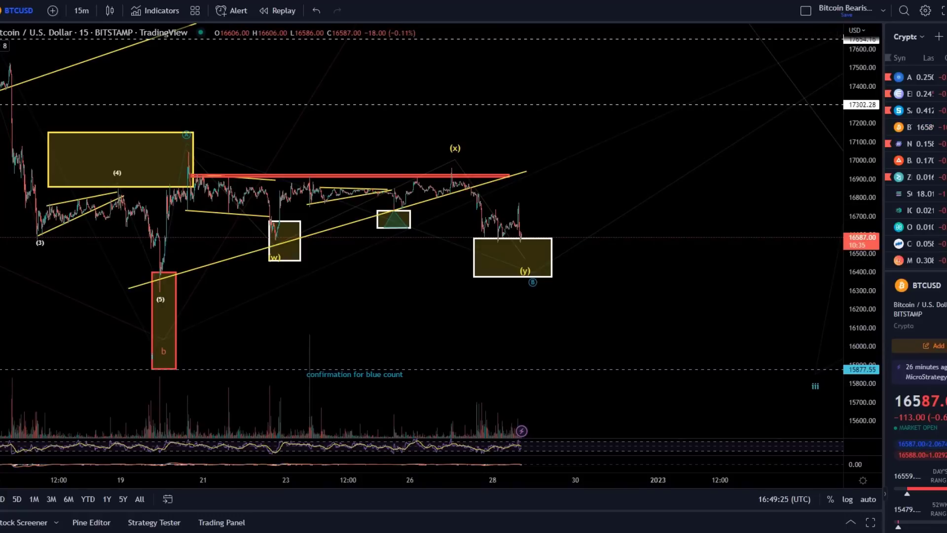
pyautogui.scroll(4, 291, 245)
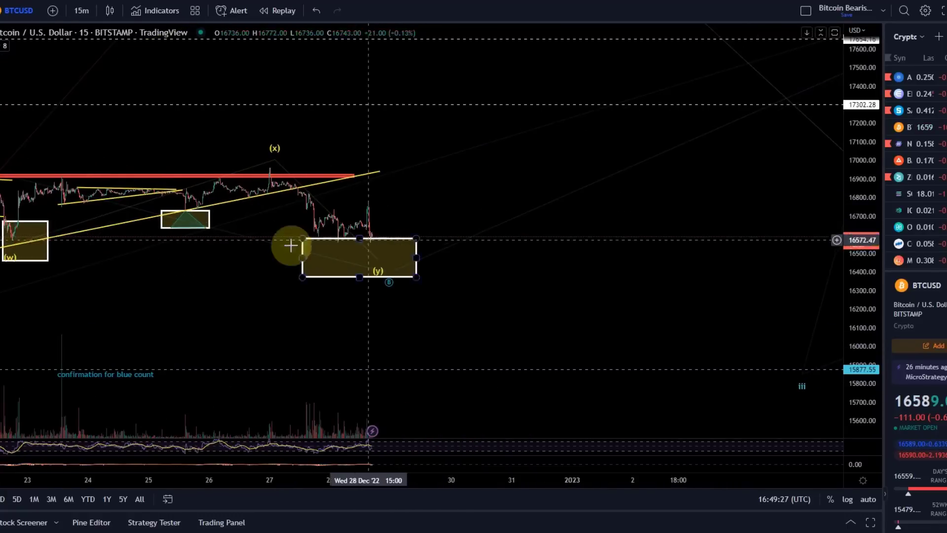
pyautogui.moveTo(229, 268); pyautogui.dragTo(384, 280)
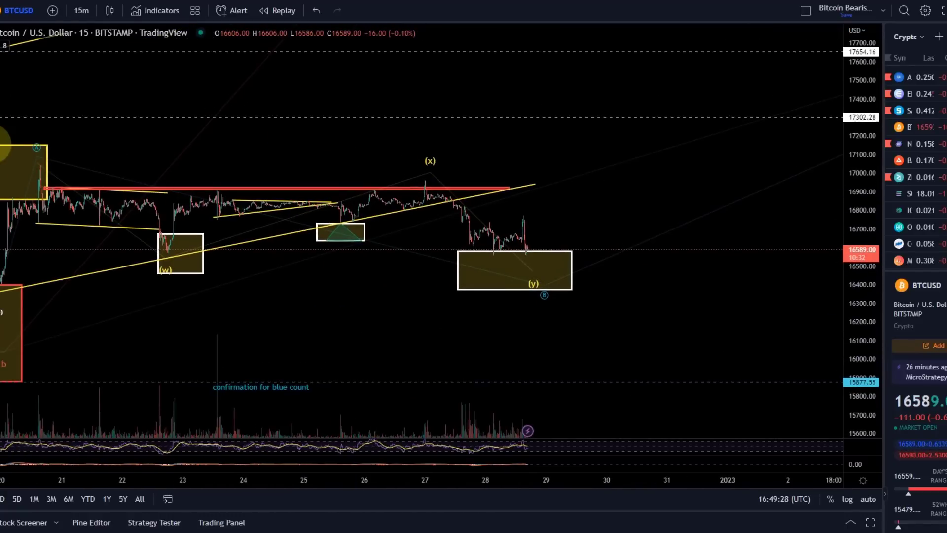
pyautogui.click(1, 139)
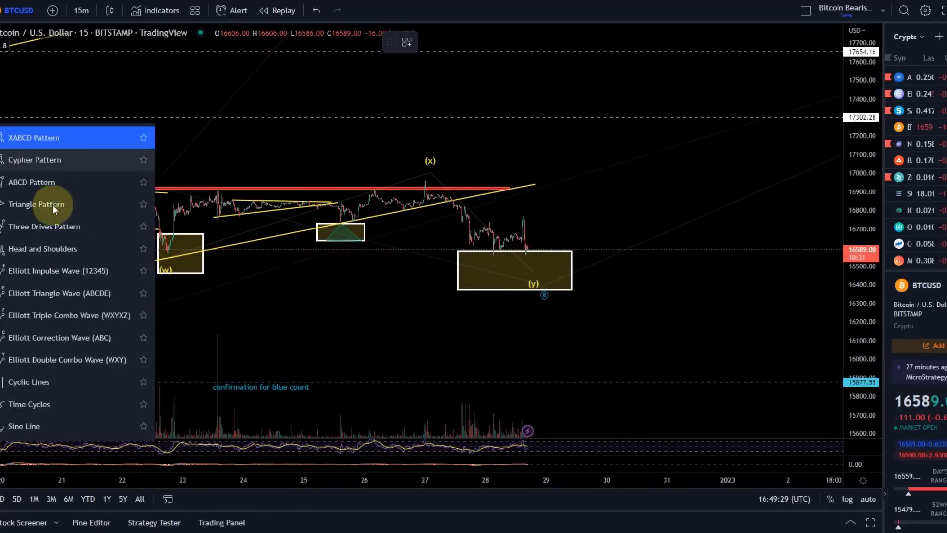
pyautogui.click(84, 337)
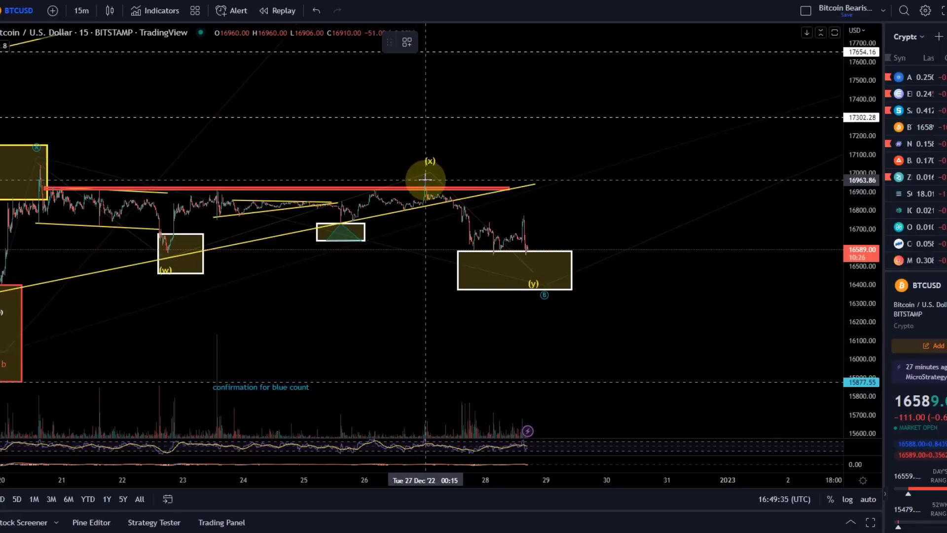
pyautogui.click(472, 250)
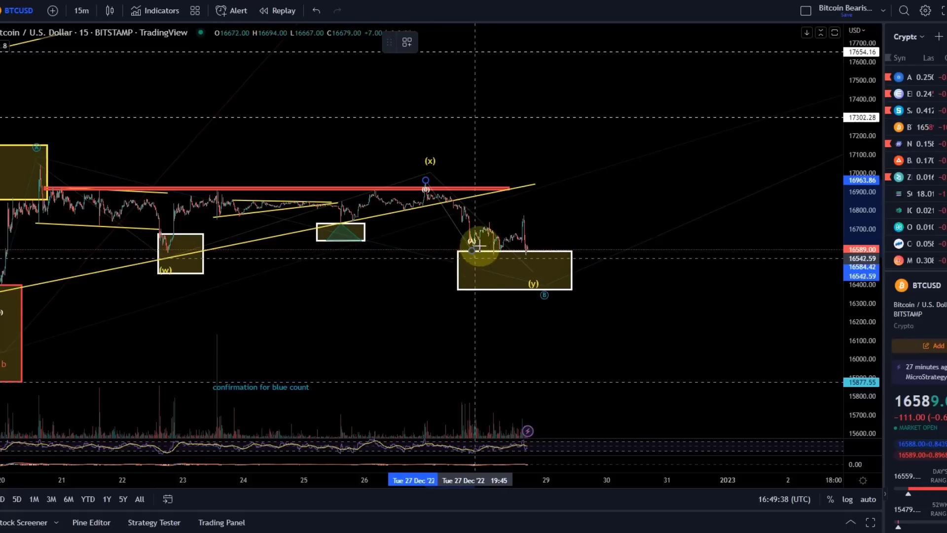
pyautogui.click(523, 215)
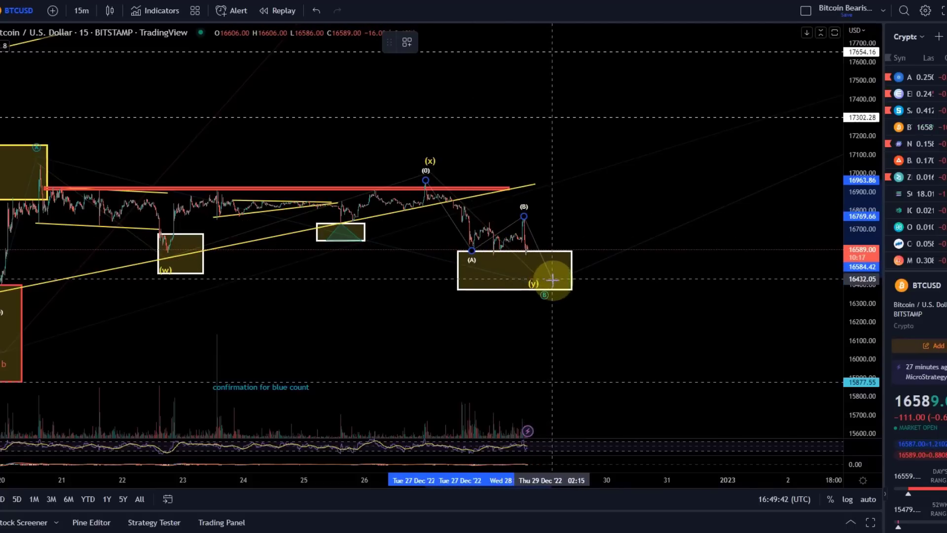
pyautogui.click(560, 288)
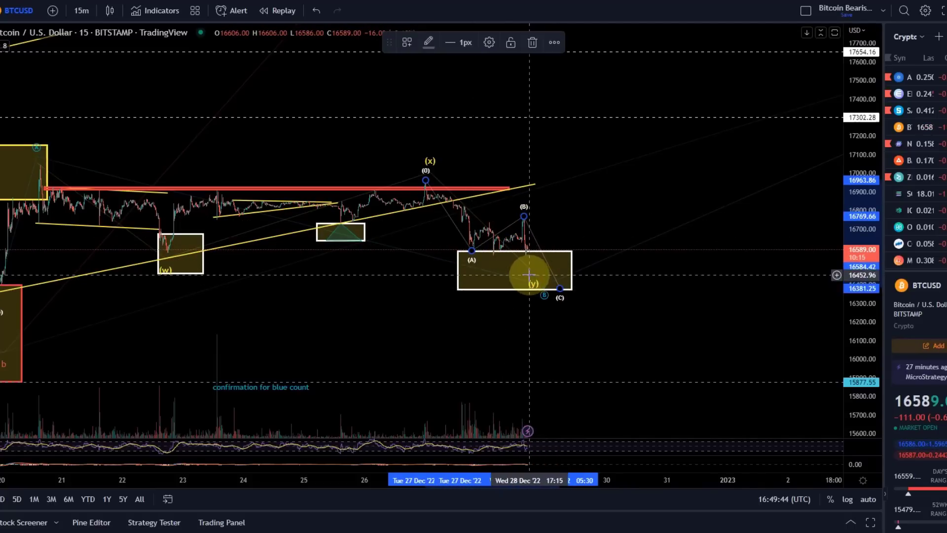
# - Move the yellow (y) point and the blue circled B point to the new (C) low, undoing the shift of the white box
pyautogui.moveTo(536, 283)
pyautogui.mouseDown()
pyautogui.moveTo(536, 274)
pyautogui.moveTo(550, 291)
pyautogui.mouseUp()
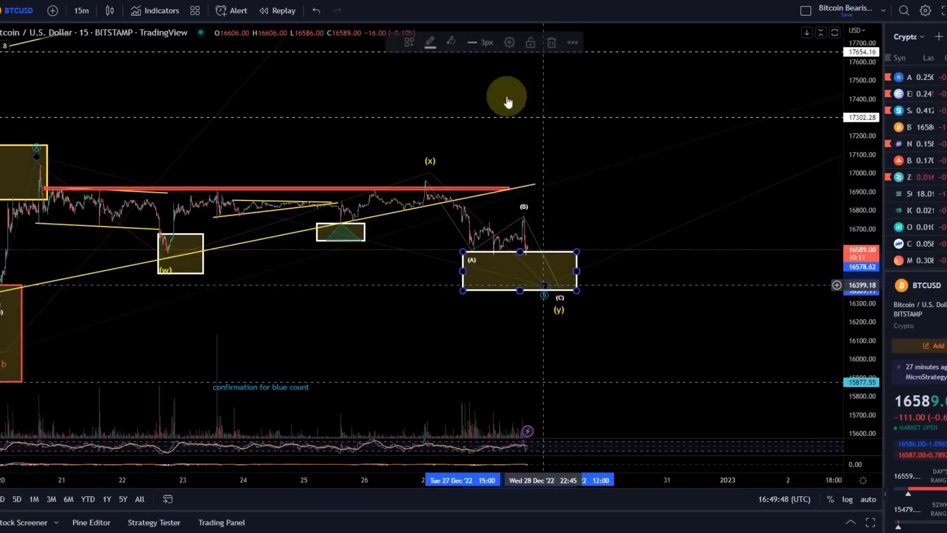
pyautogui.click(316, 11)
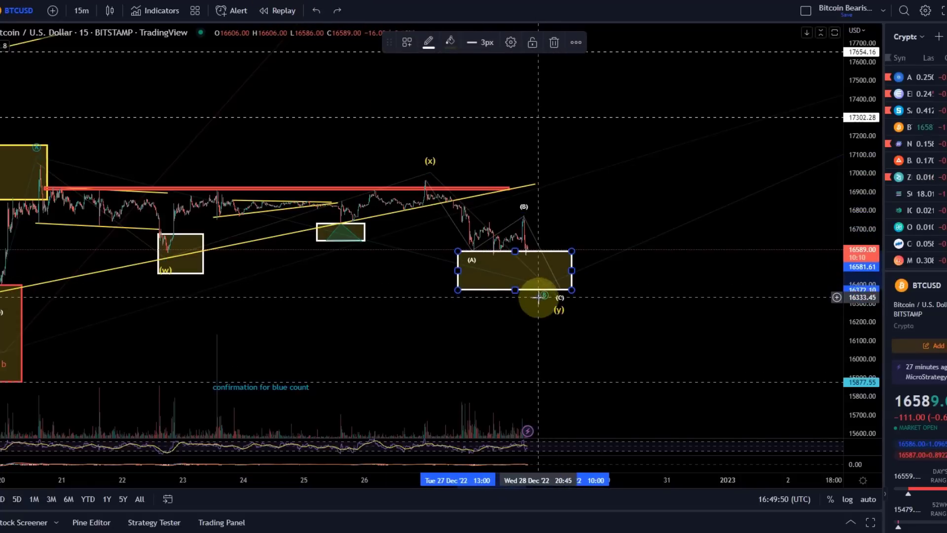
pyautogui.click(562, 323)
pyautogui.moveTo(561, 320); pyautogui.dragTo(526, 331)
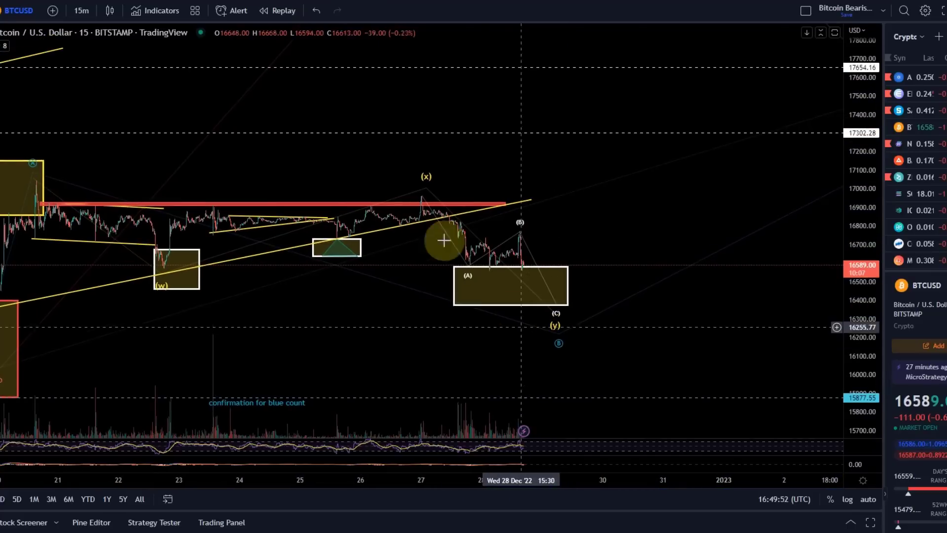
# - Place a Trend-Based Fib Extension using the (x) high, the (A) low and the (B) high, at about 16960.87, 16590.40 and 16766.67
pyautogui.click(1, 78)
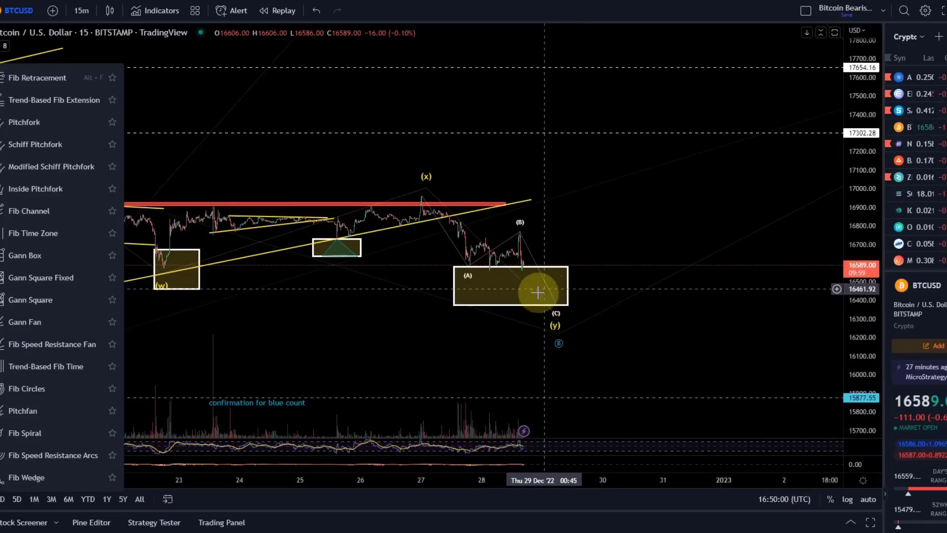
pyautogui.click(26, 97)
pyautogui.moveTo(402, 196); pyautogui.dragTo(450, 266)
pyautogui.click(450, 266)
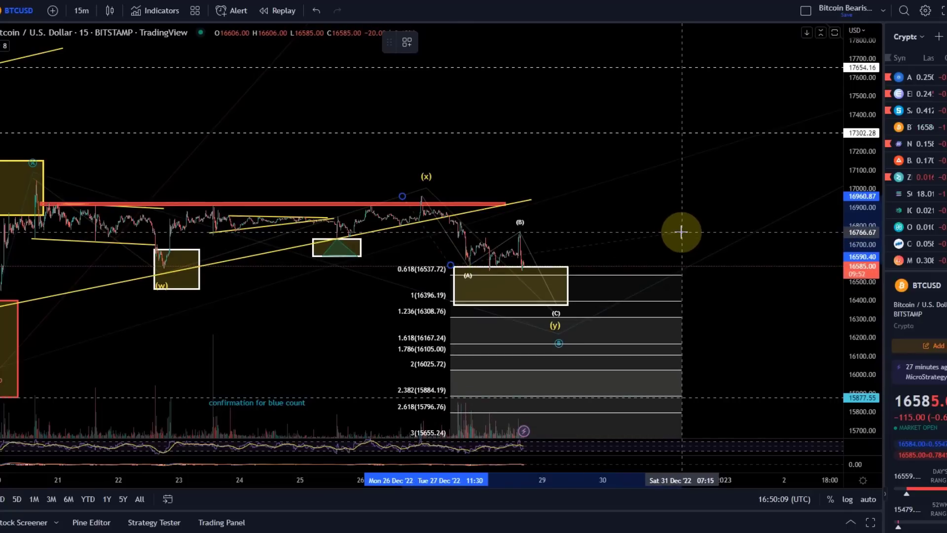
pyautogui.click(682, 232)
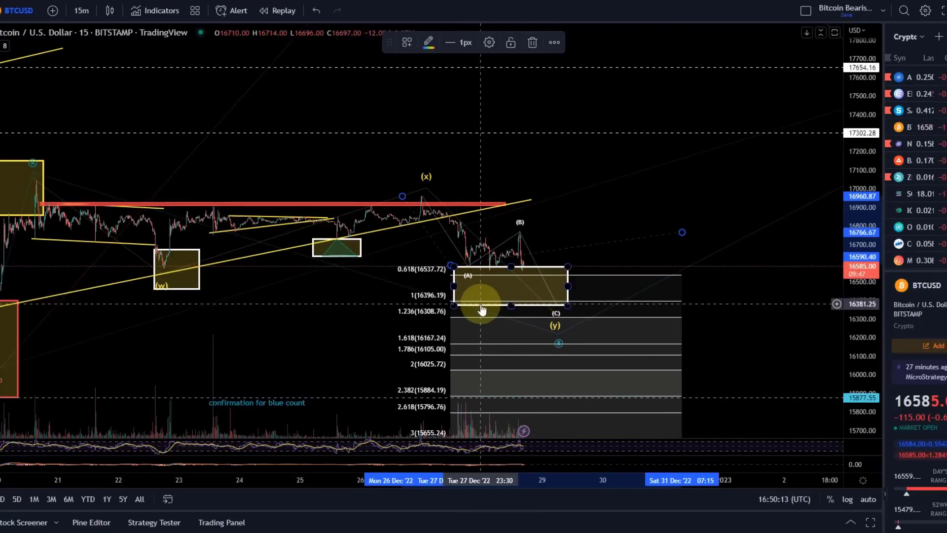
# - Compare the extension levels with the white target box and the (A) low, and delete the Fib extension
pyautogui.click(511, 302)
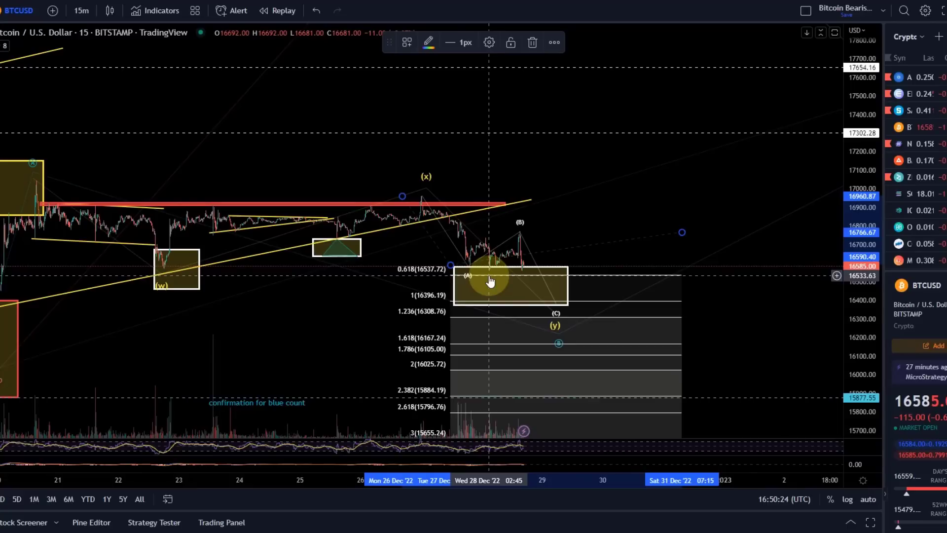
pyautogui.click(467, 265)
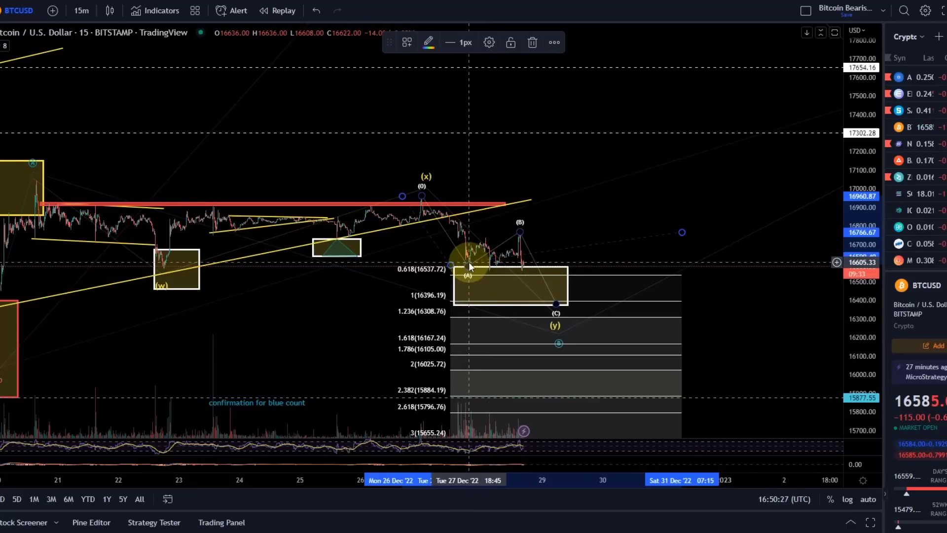
pyautogui.click(472, 271)
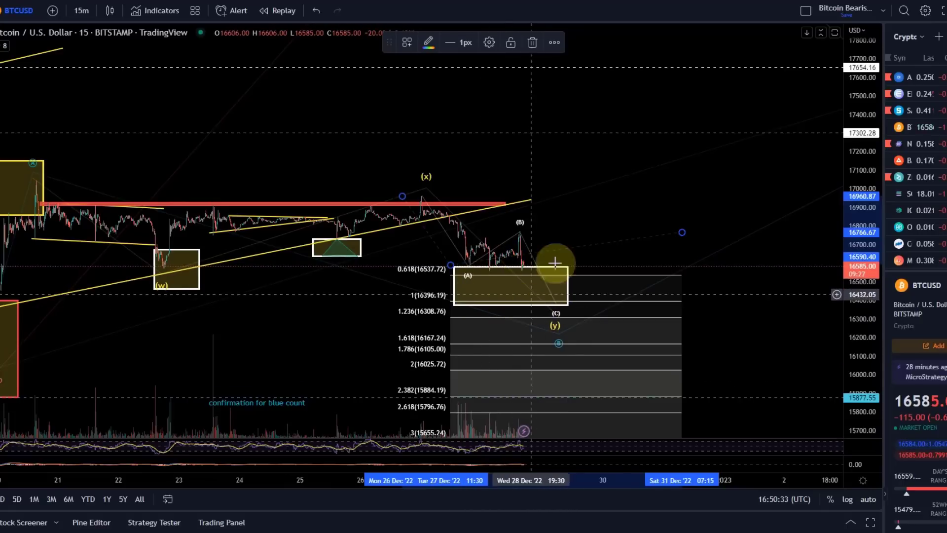
pyautogui.scroll(-3, 577, 306)
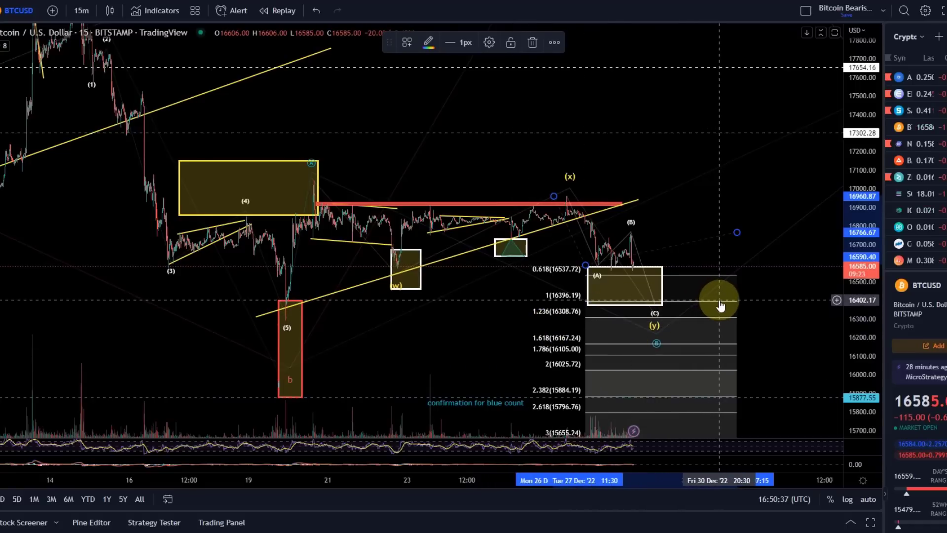
pyautogui.press('Delete')
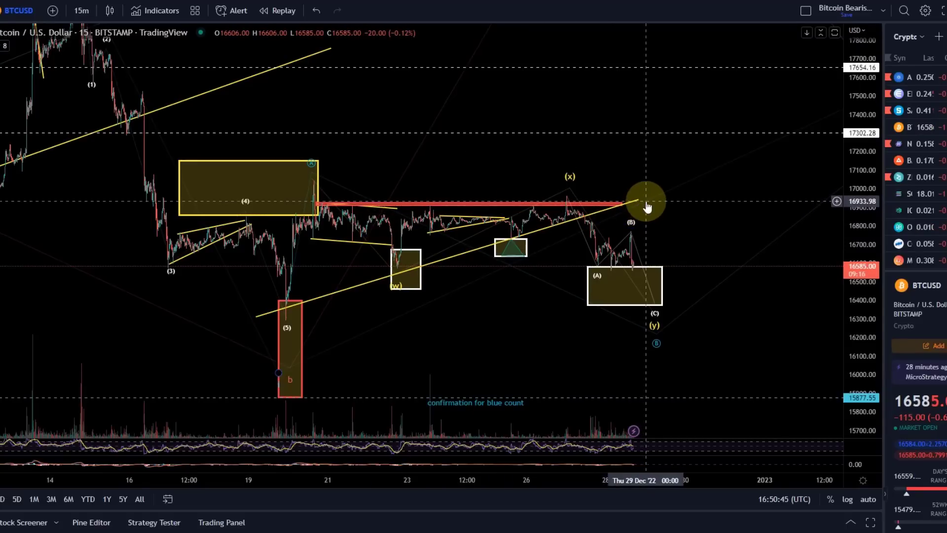
# - Draw a Fib Retracement from the wave (5) low at about 16291.62 to the circled A high at about 17047.52
pyautogui.click(609, 263)
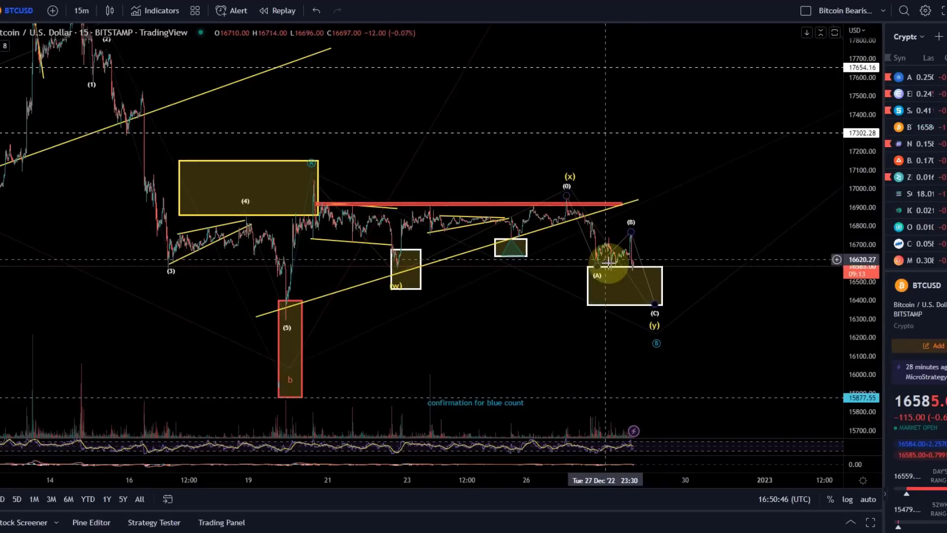
pyautogui.click(681, 203)
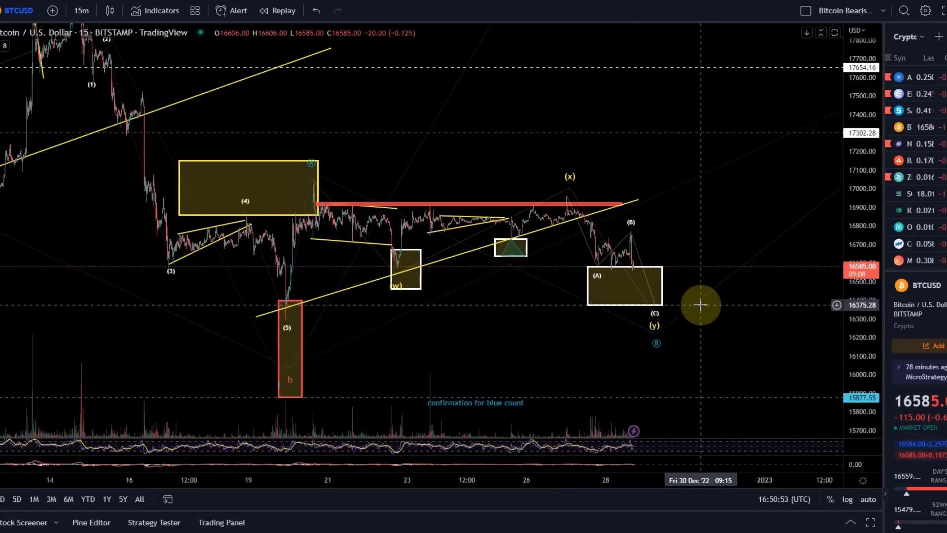
pyautogui.click(1, 82)
pyautogui.click(30, 79)
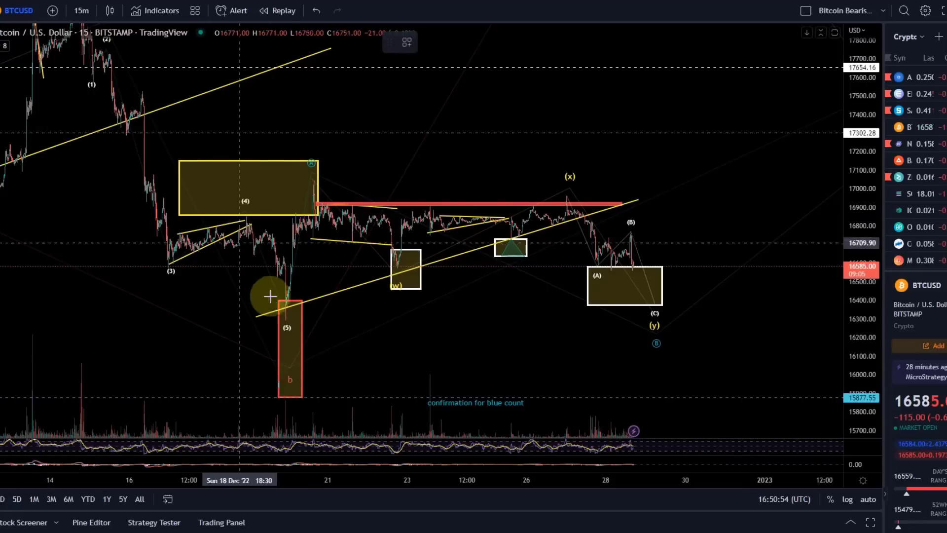
pyautogui.moveTo(259, 320); pyautogui.dragTo(729, 184)
pyautogui.click(728, 180)
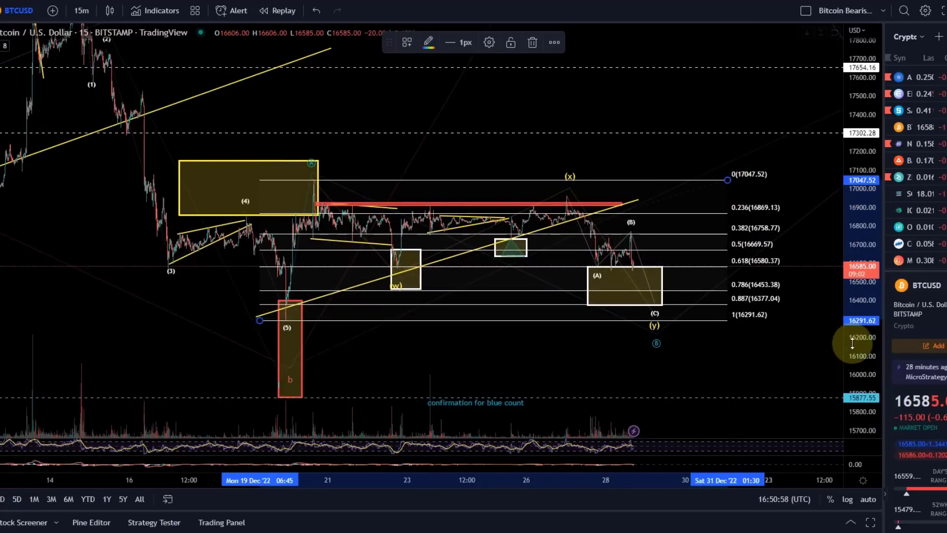
# - Sketch the projected path freehand from the (5) low over circled A, down to (y) and up toward circled C, and delete the stroke
pyautogui.moveTo(852, 344); pyautogui.dragTo(839, 217)
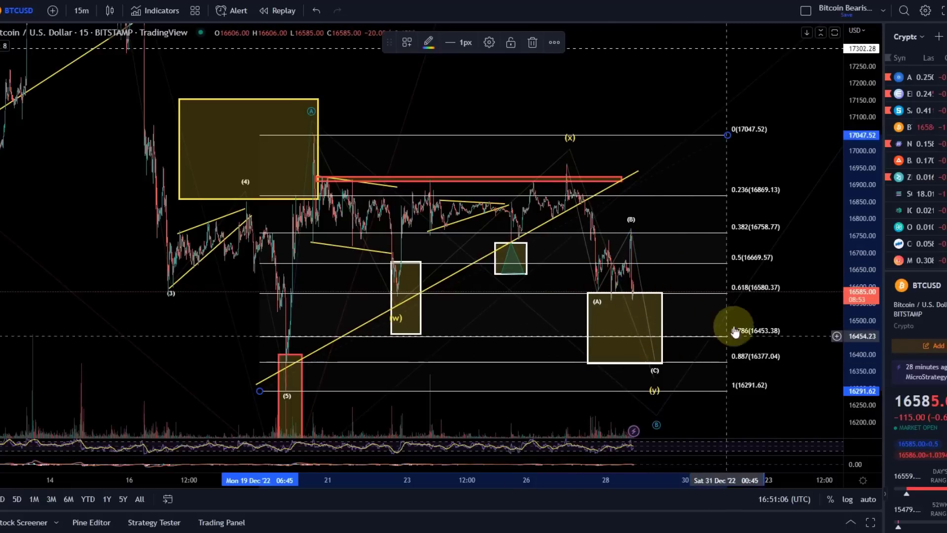
pyautogui.moveTo(693, 306); pyautogui.dragTo(681, 260)
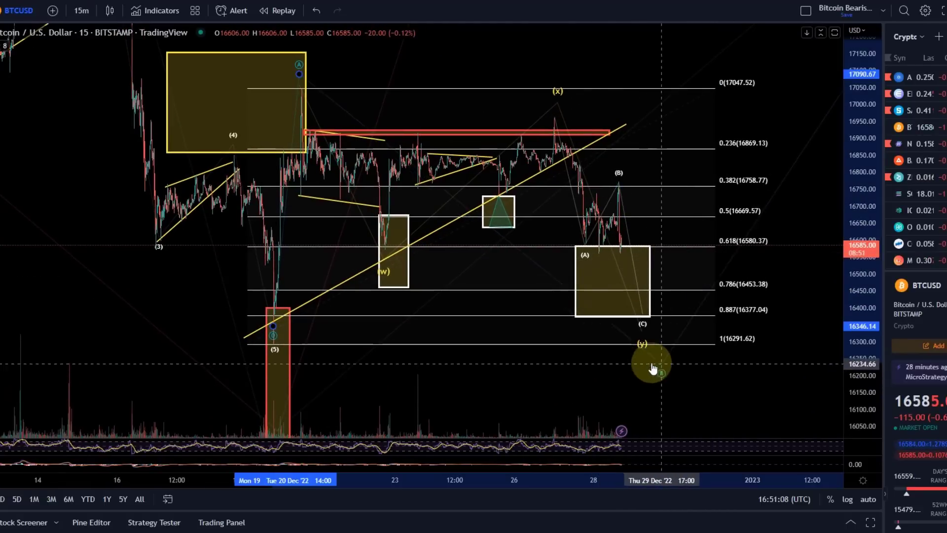
pyautogui.scroll(-3, 654, 340)
pyautogui.moveTo(600, 381); pyautogui.dragTo(494, 387)
pyautogui.moveTo(860, 168); pyautogui.dragTo(888, 380)
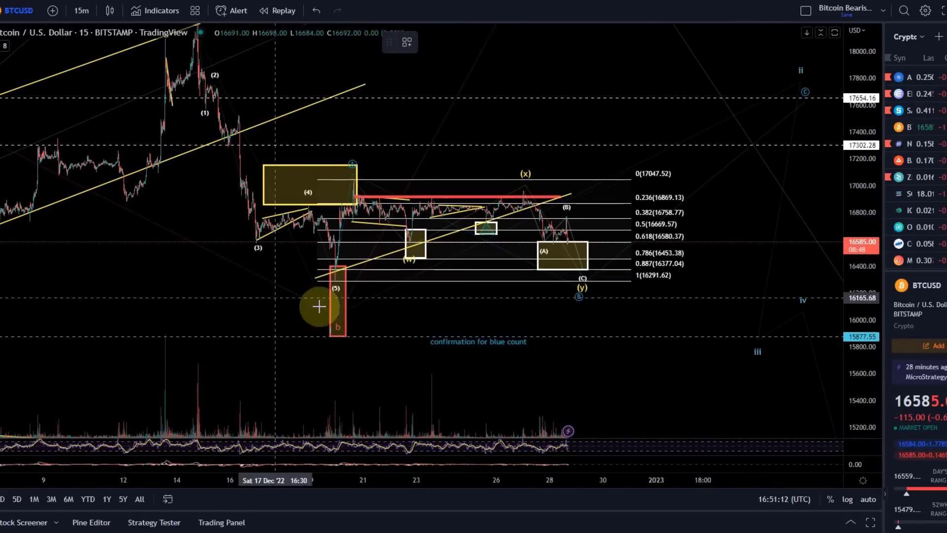
pyautogui.moveTo(323, 284)
pyautogui.mouseDown()
pyautogui.moveTo(348, 168)
pyautogui.moveTo(575, 274)
pyautogui.moveTo(641, 236)
pyautogui.moveTo(770, 93)
pyautogui.mouseUp()
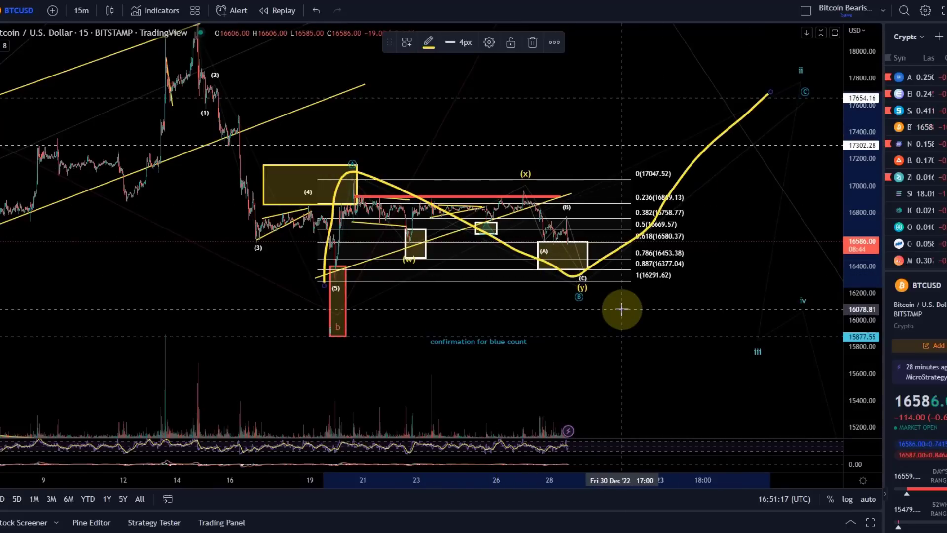
pyautogui.press('Delete')
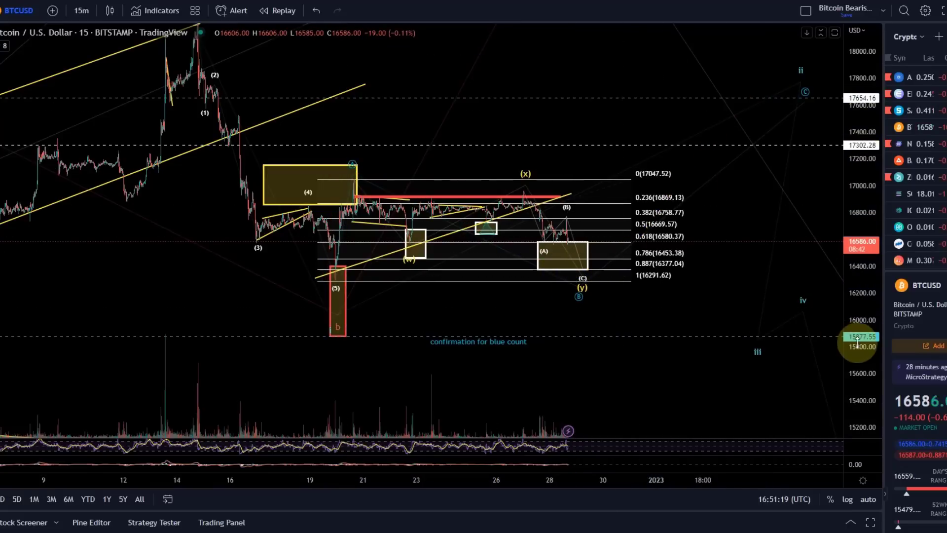
pyautogui.moveTo(857, 328); pyautogui.dragTo(881, 114)
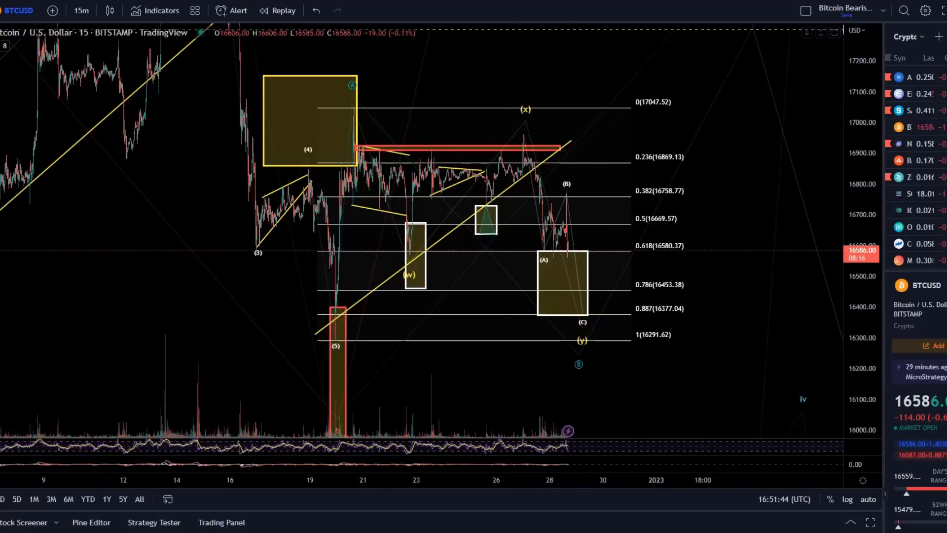
pyautogui.moveTo(679, 207); pyautogui.dragTo(501, 359)
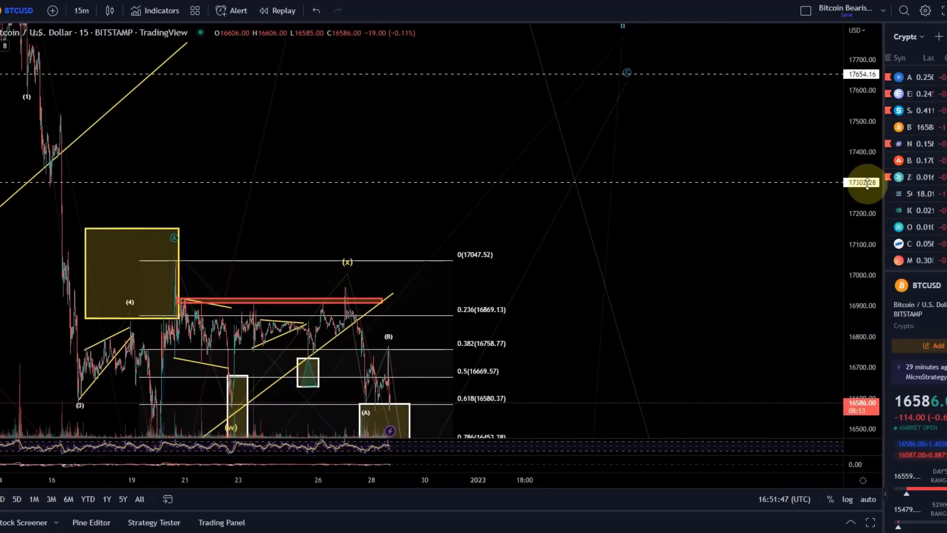
pyautogui.moveTo(867, 182); pyautogui.dragTo(844, 332)
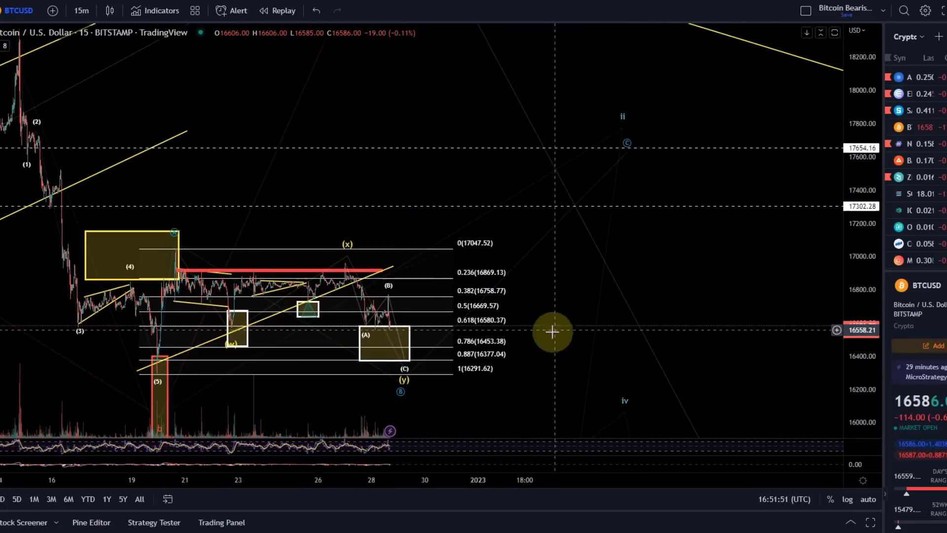
pyautogui.moveTo(553, 332); pyautogui.dragTo(735, 228)
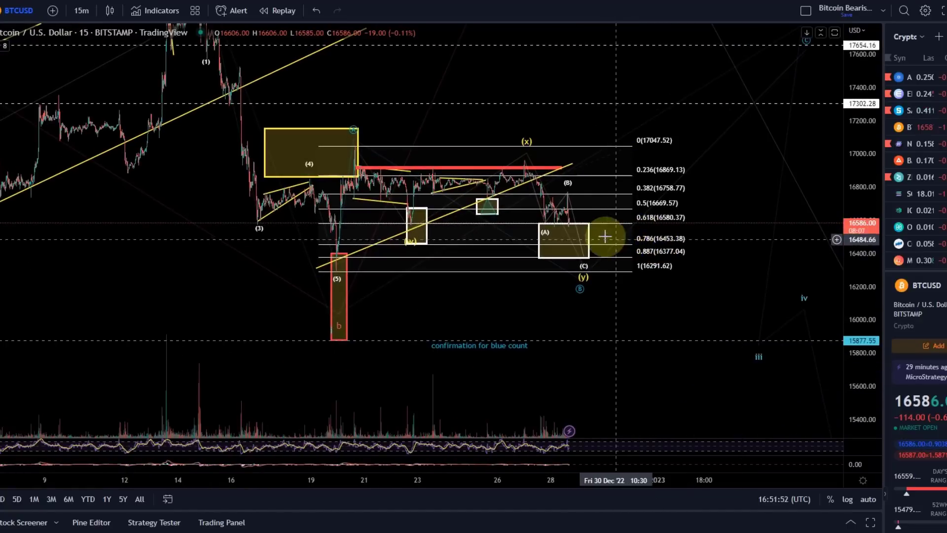
pyautogui.moveTo(603, 298); pyautogui.dragTo(692, 290)
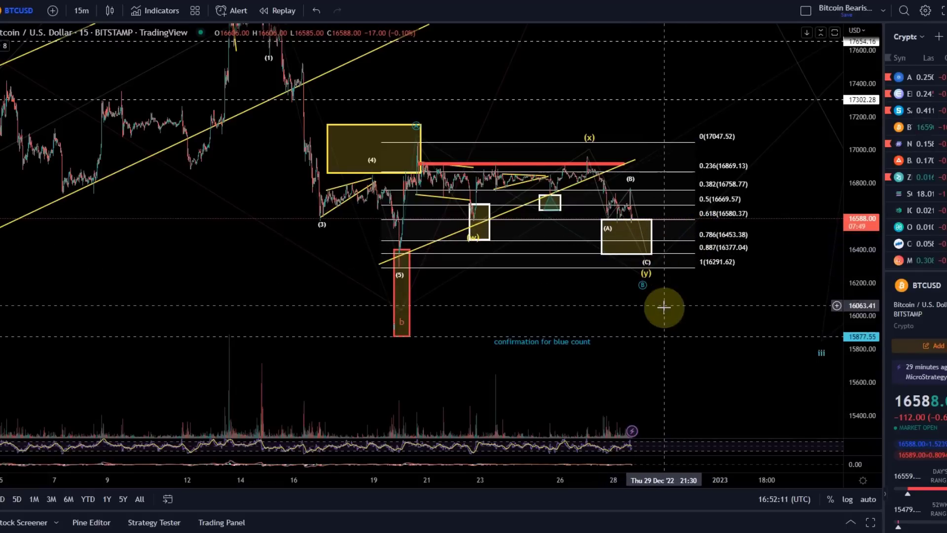
# - Move the circled B point to about 16193.80, just below (y), and compare the white target box and (C) with the retracement levels
pyautogui.click(637, 239)
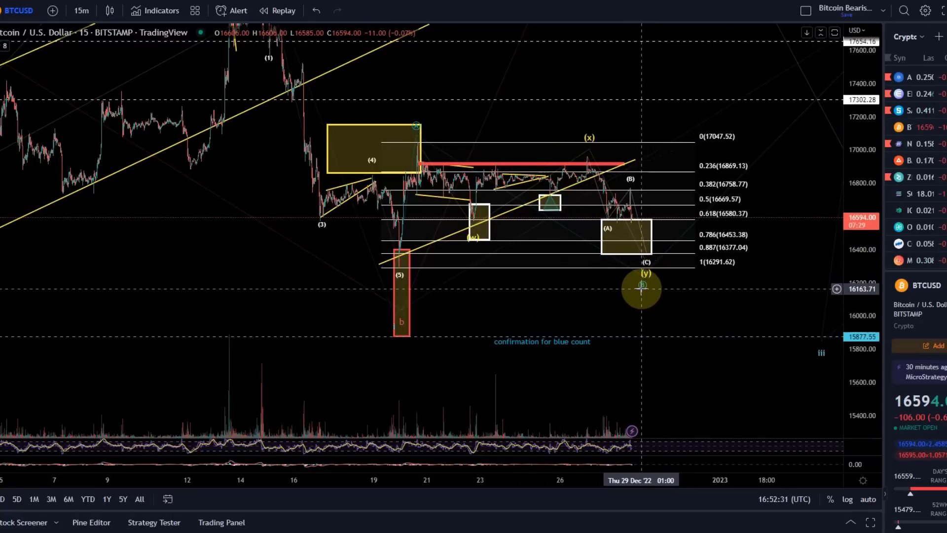
pyautogui.click(644, 289)
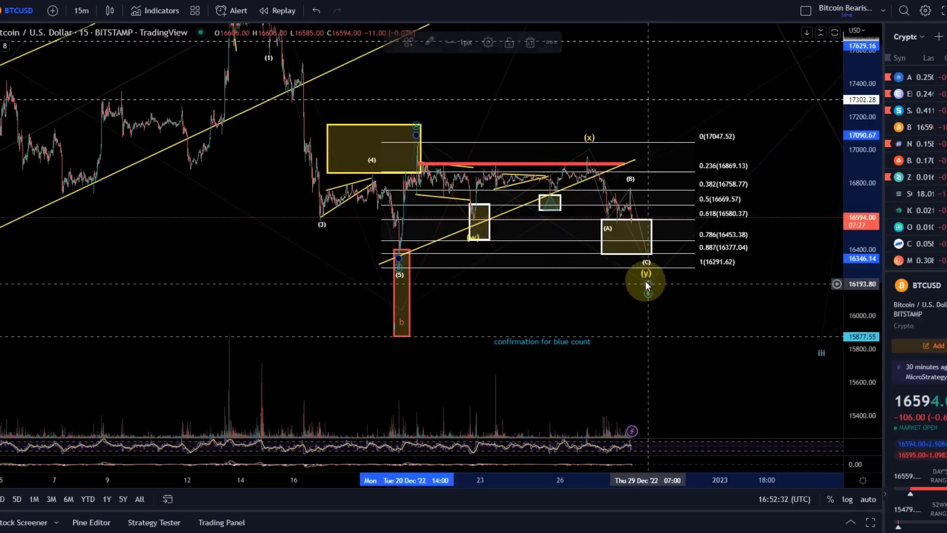
pyautogui.click(636, 247)
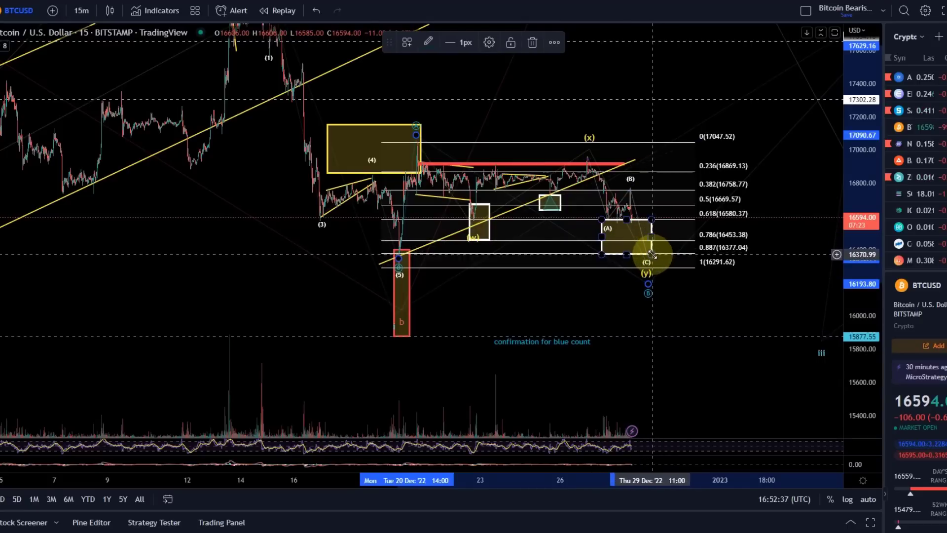
pyautogui.click(648, 253)
pyautogui.click(658, 254)
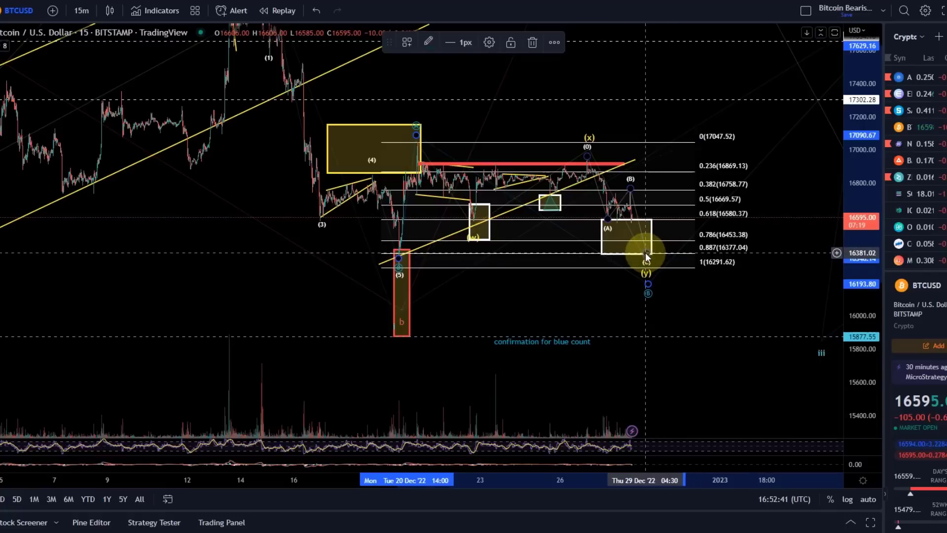
pyautogui.click(697, 295)
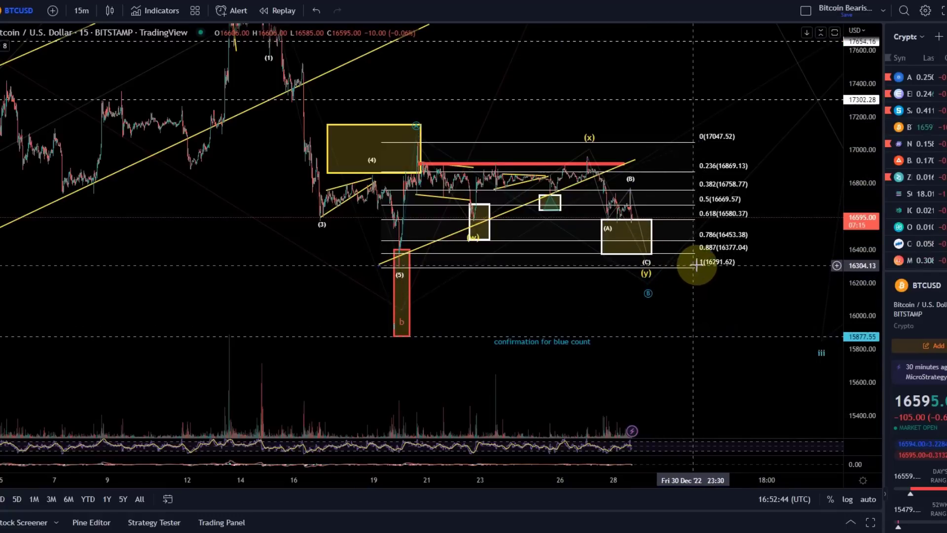
# - Review the white target box and the red resistance line, and switch the BTCUSD chart to the 30-minute timeframe
pyautogui.moveTo(498, 306); pyautogui.dragTo(463, 229)
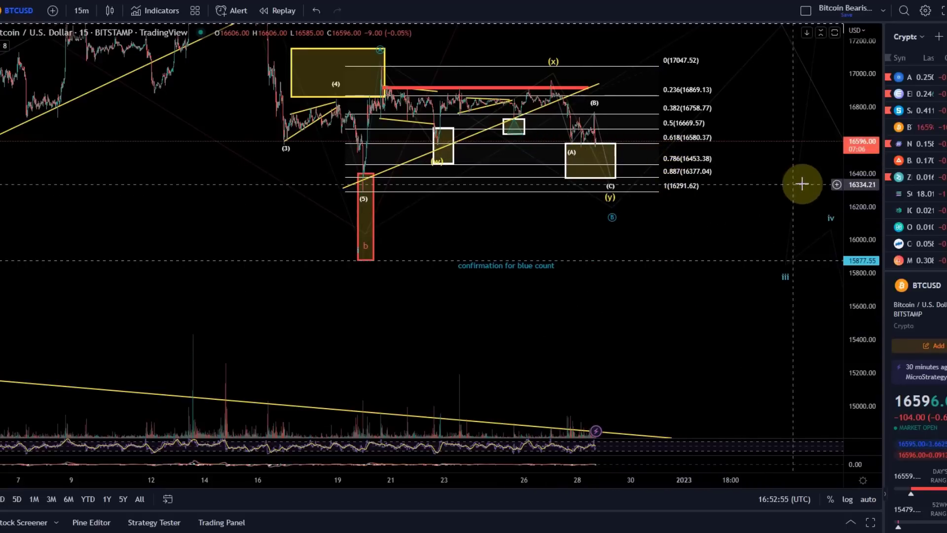
pyautogui.moveTo(751, 222); pyautogui.dragTo(693, 263)
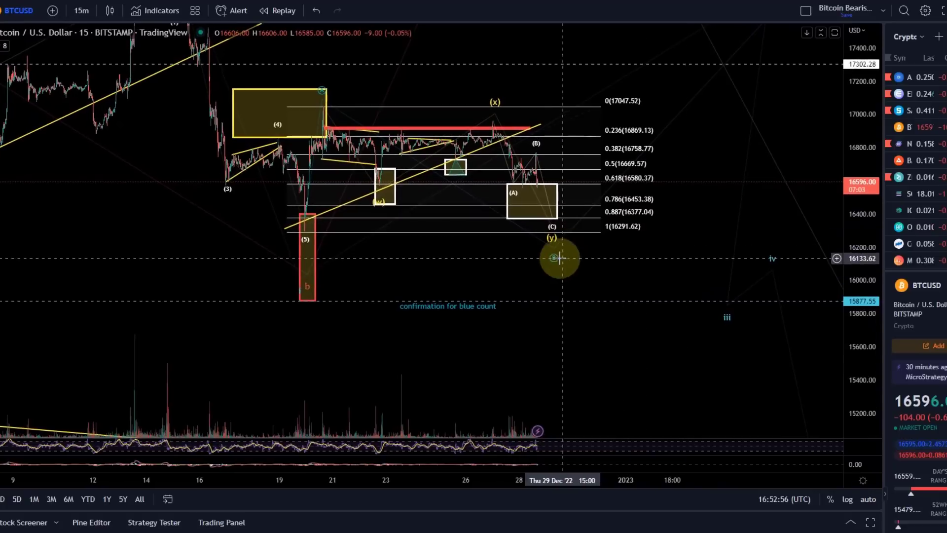
pyautogui.click(560, 191)
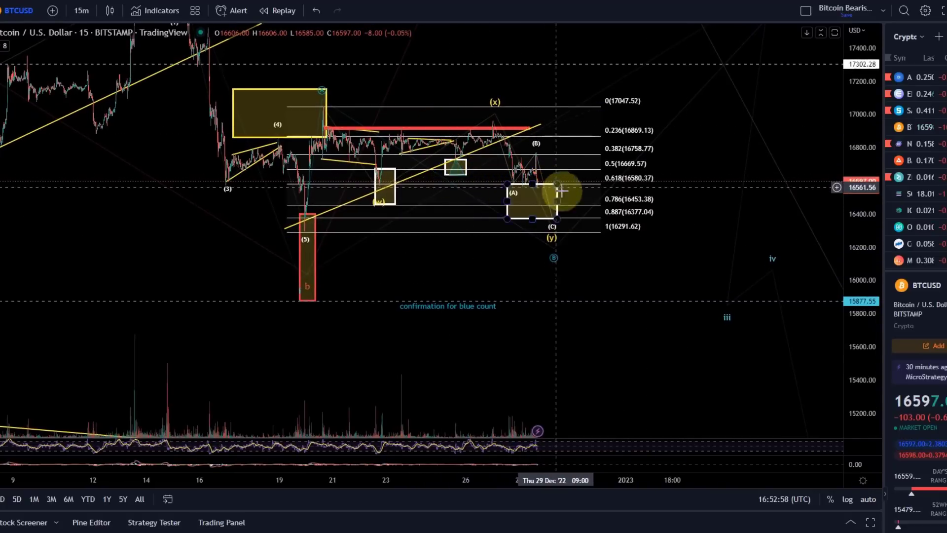
pyautogui.click(423, 129)
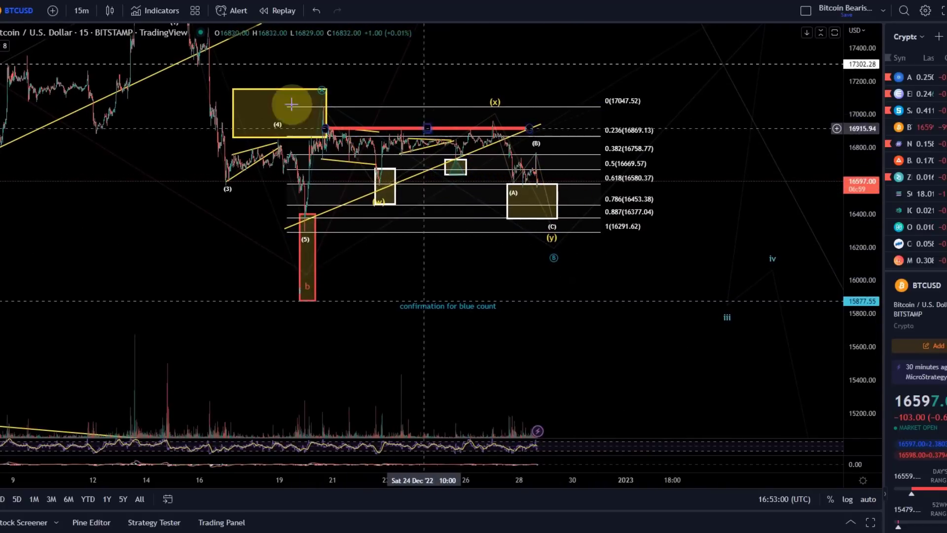
pyautogui.click(82, 10)
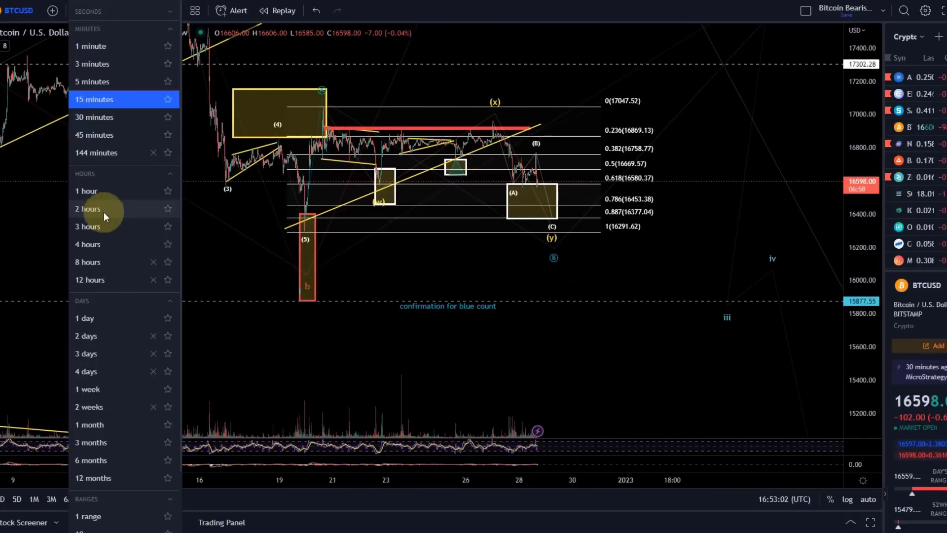
pyautogui.click(91, 118)
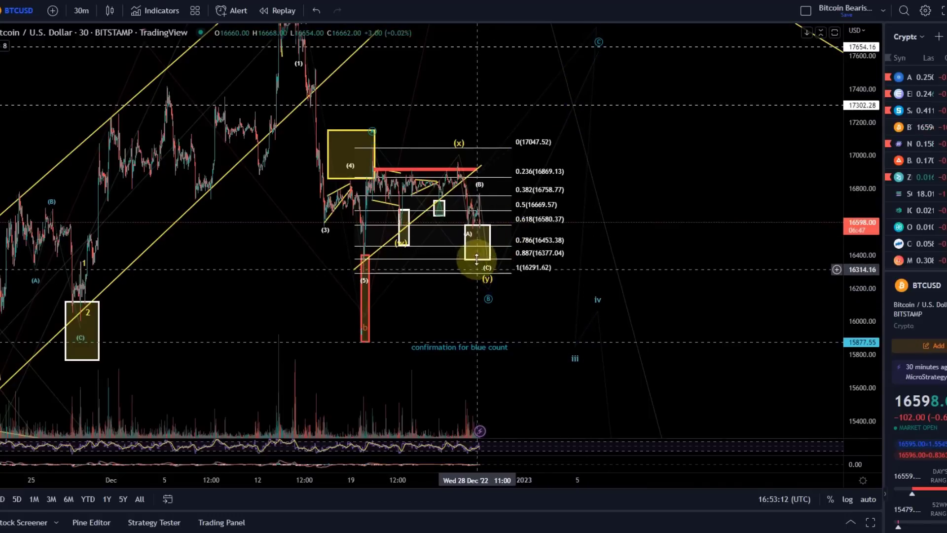
# - Delete the Fib Retracement drawn between the wave (5) low and the circled A high
pyautogui.moveTo(544, 298); pyautogui.dragTo(546, 256)
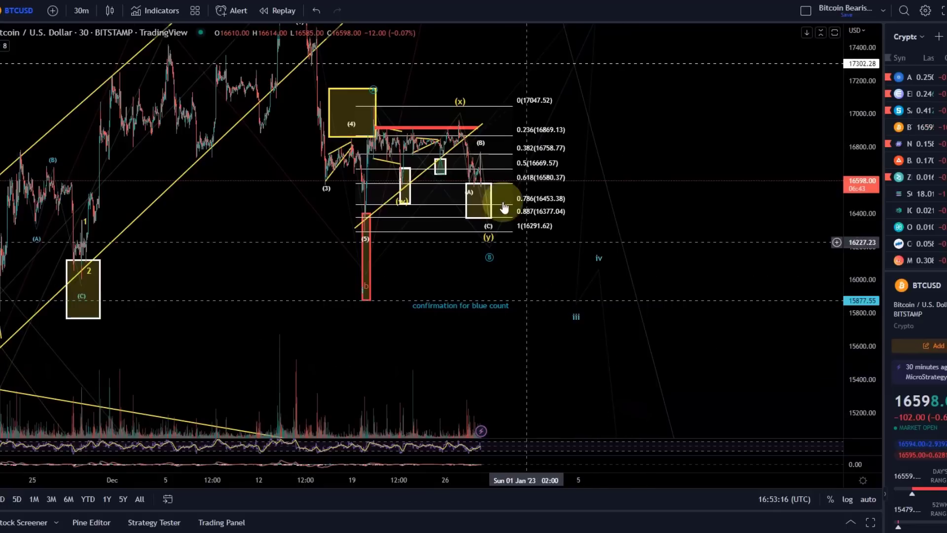
pyautogui.click(543, 205)
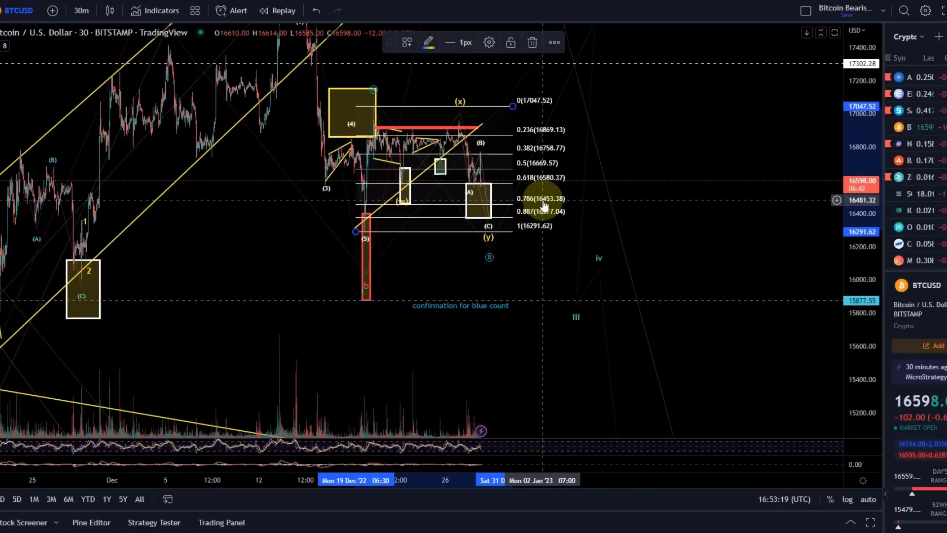
pyautogui.press('Delete')
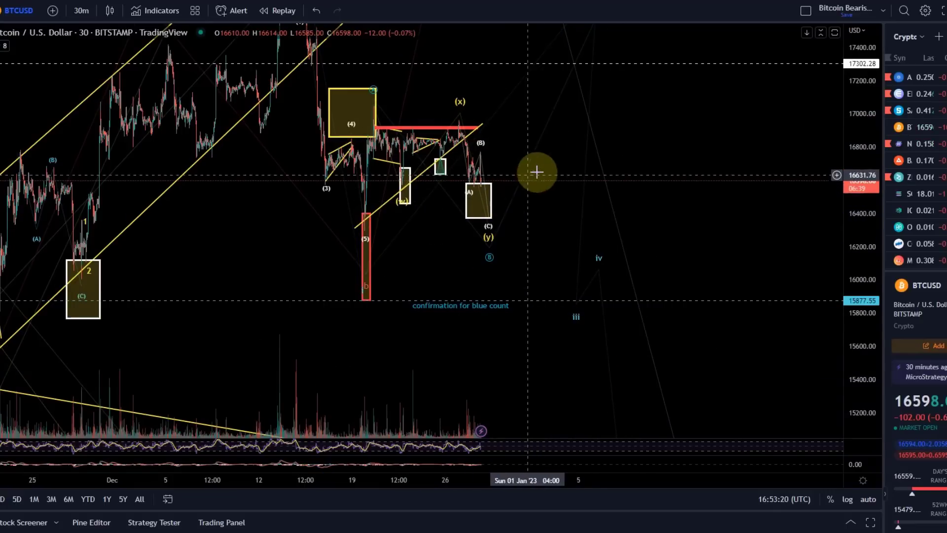
# - Examine the projected (y) and circled B low against the wave (5) low, the blue-count confirmation level and the circled C target
pyautogui.moveTo(568, 143); pyautogui.dragTo(561, 217)
pyautogui.moveTo(563, 265); pyautogui.dragTo(624, 181)
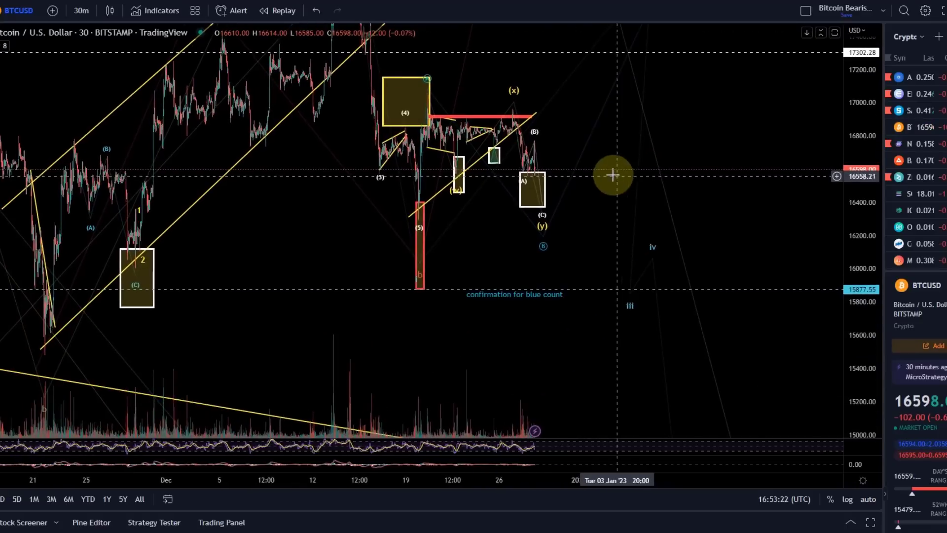
pyautogui.moveTo(558, 246); pyautogui.dragTo(568, 176)
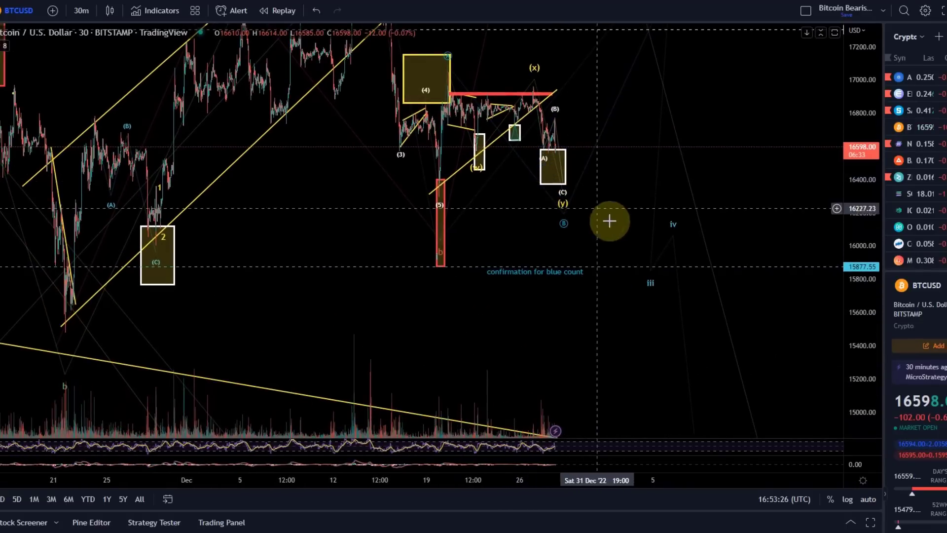
pyautogui.moveTo(612, 222); pyautogui.dragTo(651, 184)
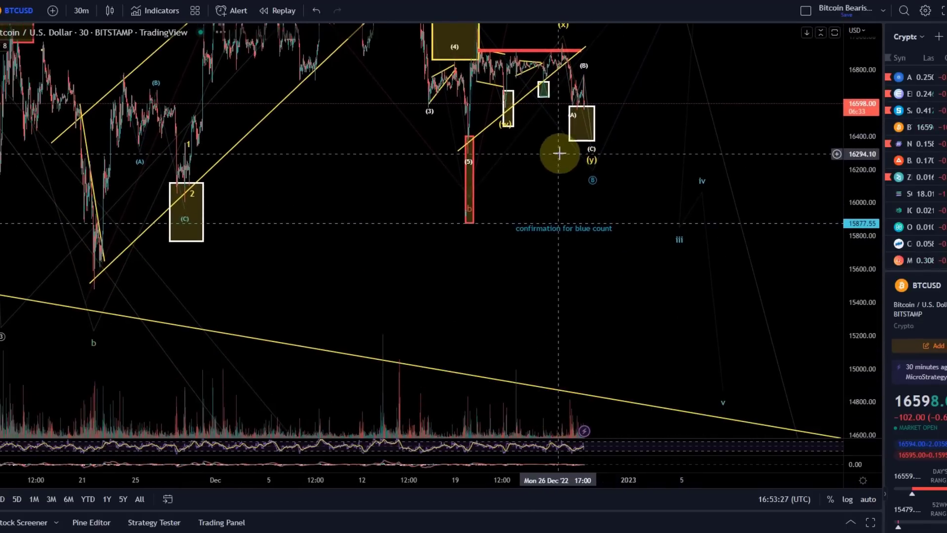
pyautogui.click(584, 160)
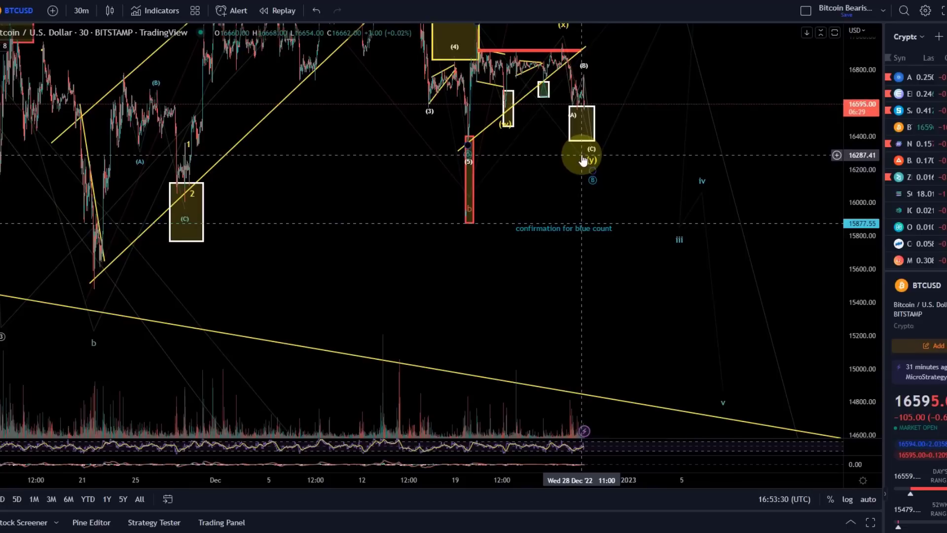
pyautogui.click(467, 152)
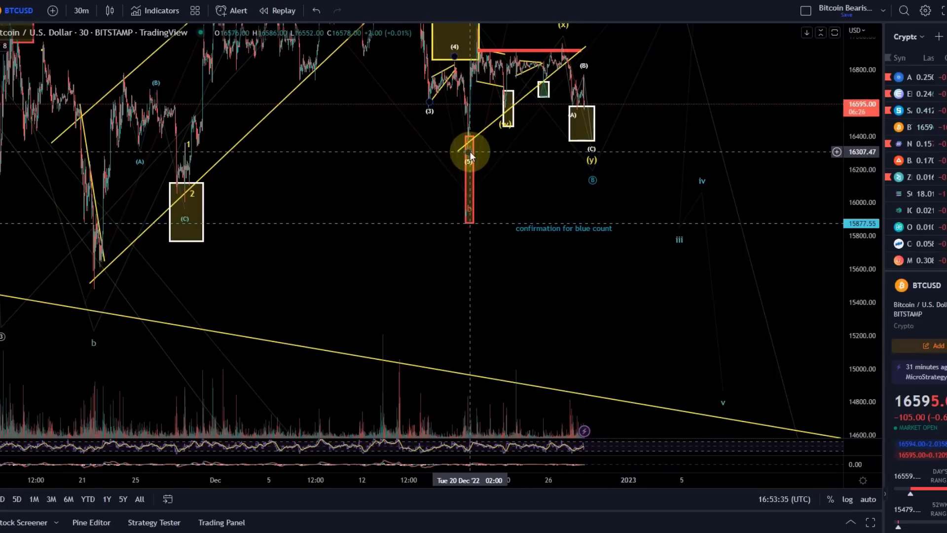
pyautogui.click(592, 147)
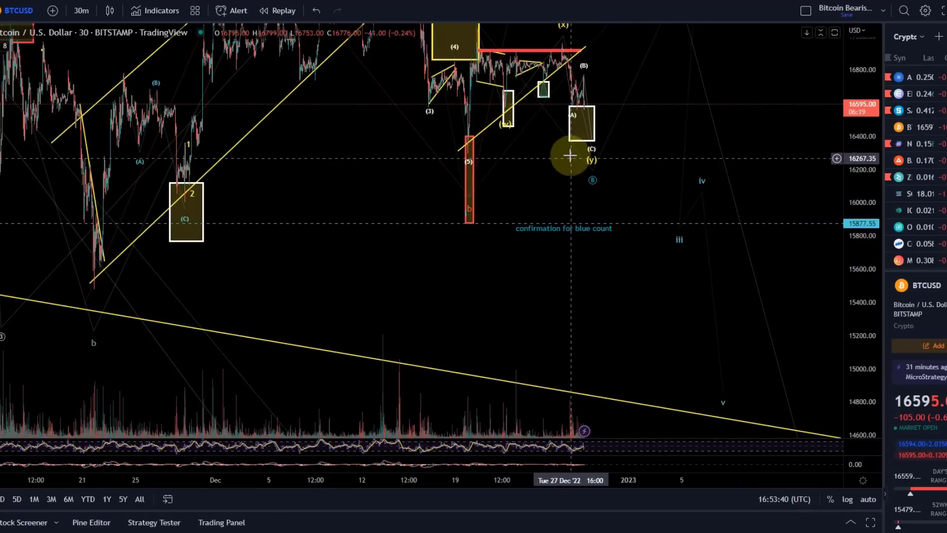
pyautogui.moveTo(635, 300); pyautogui.dragTo(620, 409)
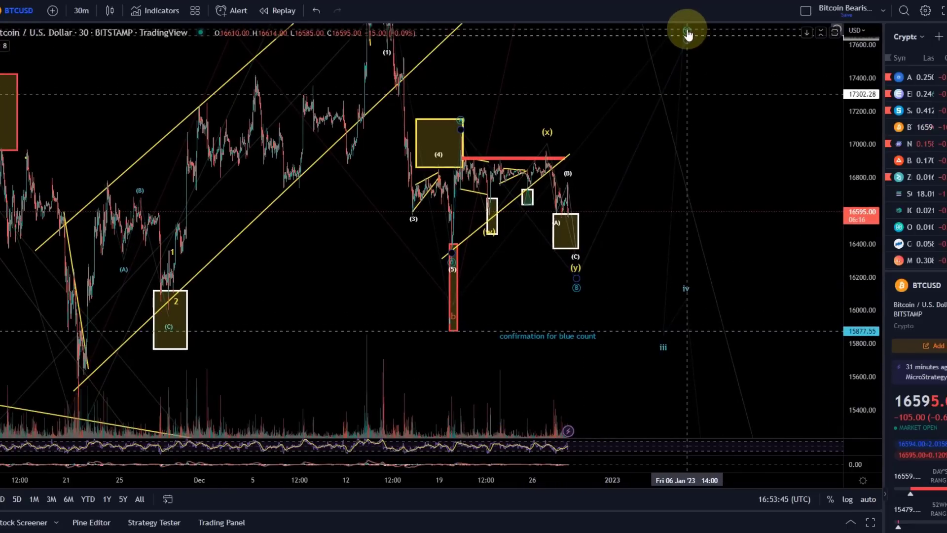
# - Move the circled B point up to about 16230.57, directly beneath the (y) label, and compare it with the wave (5) low
pyautogui.click(564, 282)
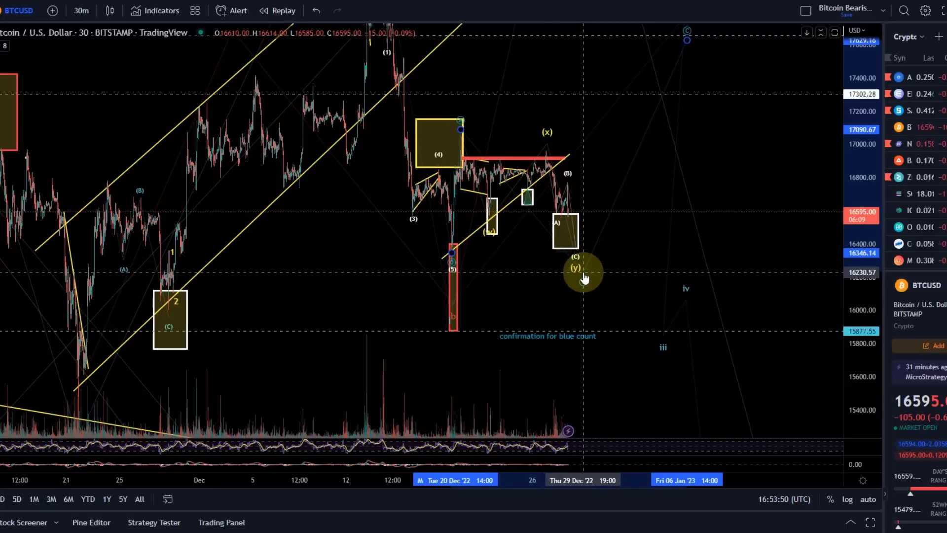
pyautogui.click(578, 279)
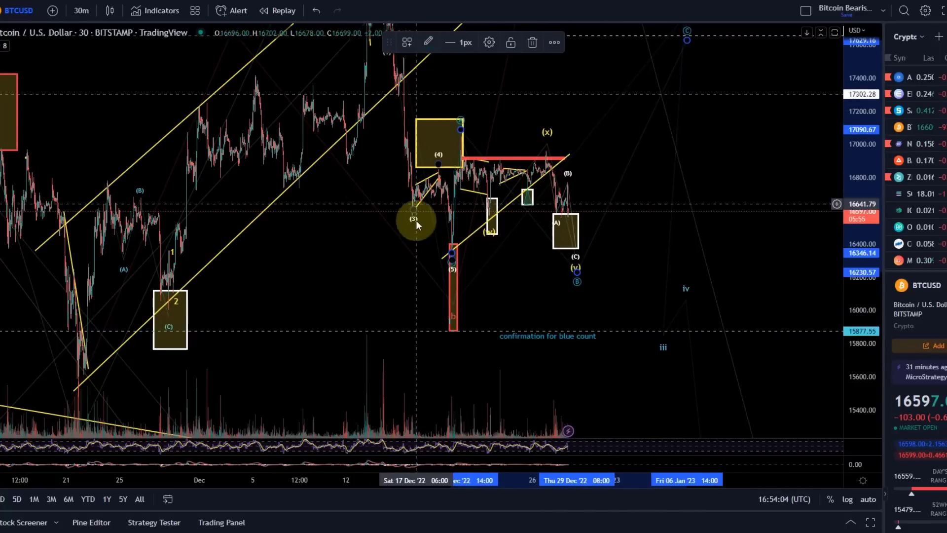
pyautogui.click(452, 279)
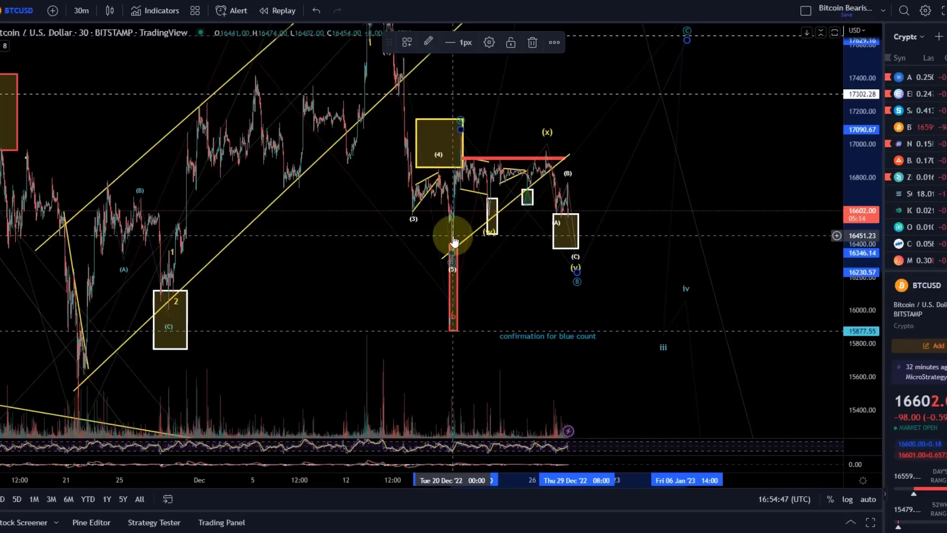
# - Nudge the circled B point slightly lower and earlier beneath (y), and review it against the white target box and the wider count
pyautogui.scroll(5, 394, 212)
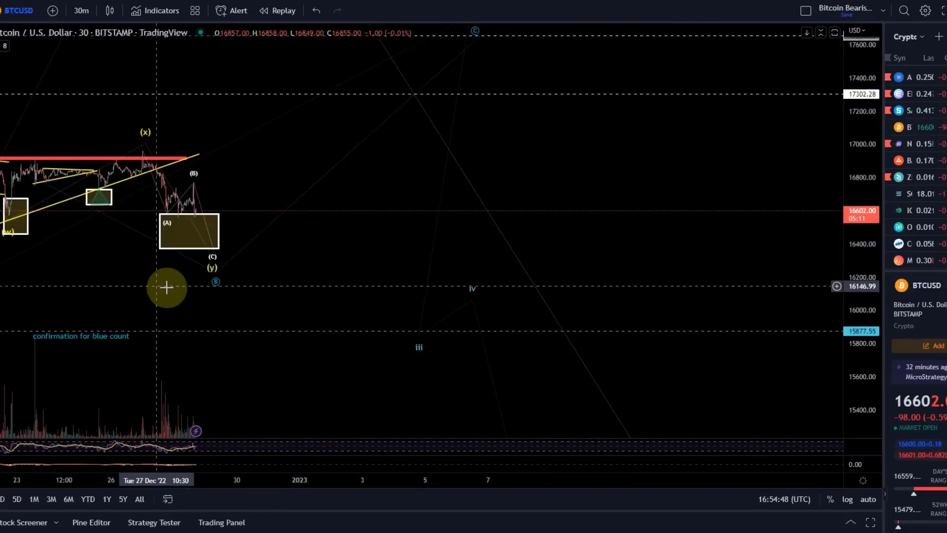
pyautogui.moveTo(165, 286); pyautogui.dragTo(464, 311)
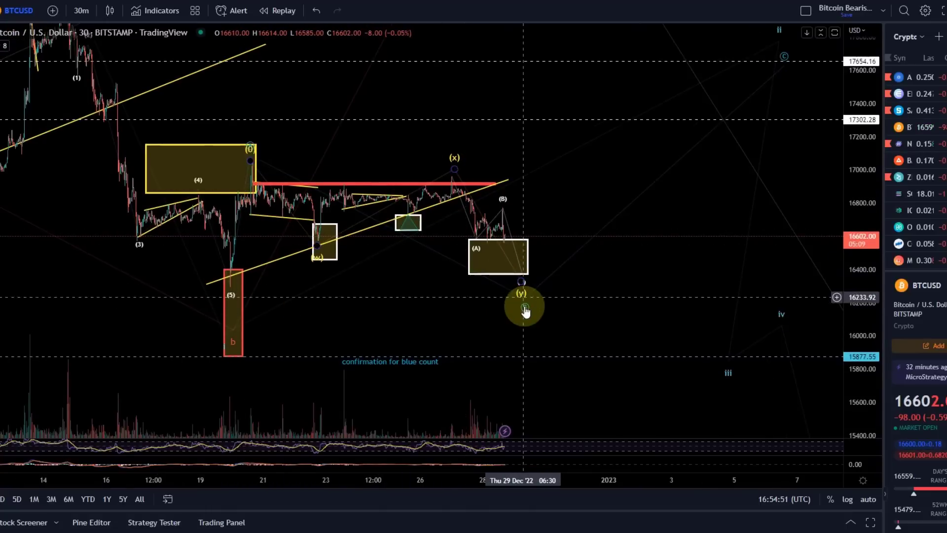
pyautogui.click(516, 334)
pyautogui.moveTo(515, 334)
pyautogui.mouseDown()
pyautogui.moveTo(572, 235)
pyautogui.moveTo(500, 295)
pyautogui.moveTo(513, 303)
pyautogui.mouseUp()
pyautogui.moveTo(599, 311)
pyautogui.mouseDown()
pyautogui.moveTo(583, 330)
pyautogui.moveTo(511, 349)
pyautogui.mouseUp()
pyautogui.scroll(-4, 592, 331)
pyautogui.scroll(-4, 597, 331)
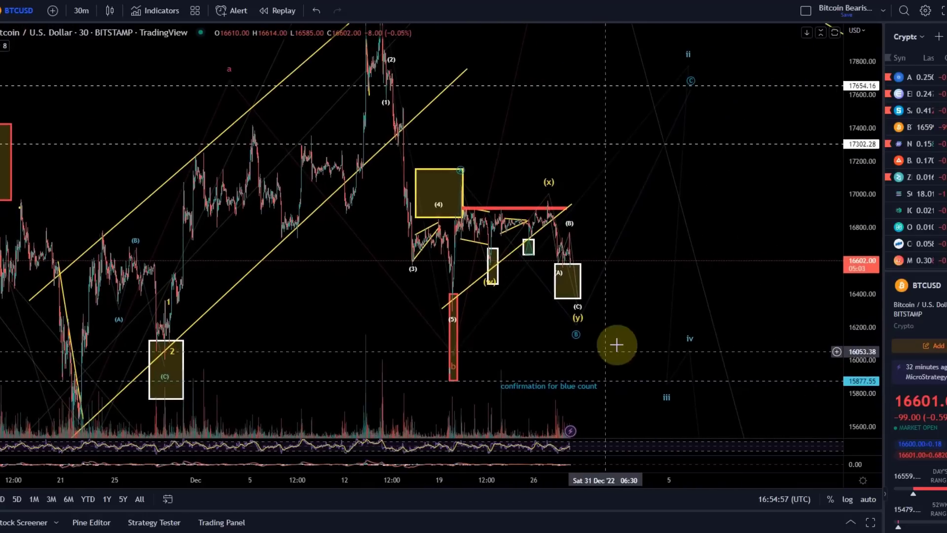
pyautogui.click(565, 294)
pyautogui.moveTo(657, 315); pyautogui.dragTo(582, 297)
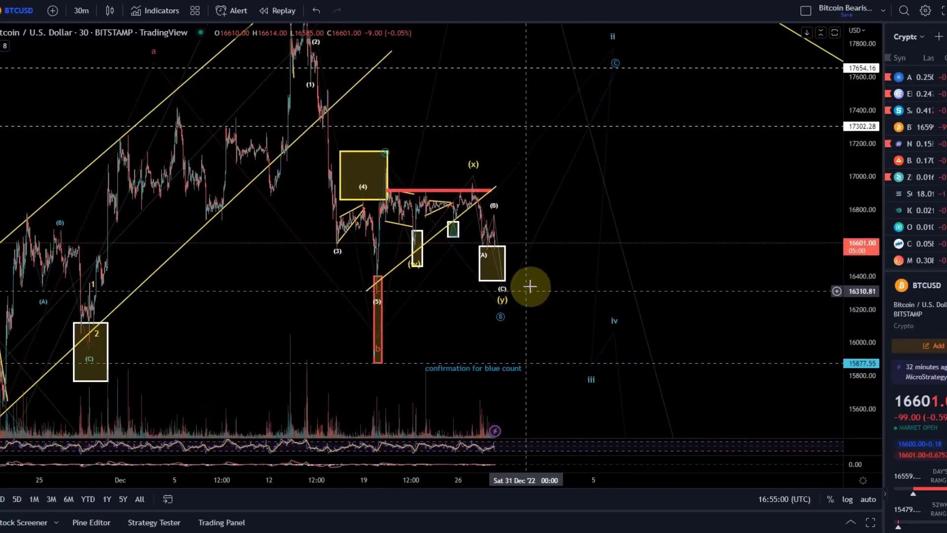